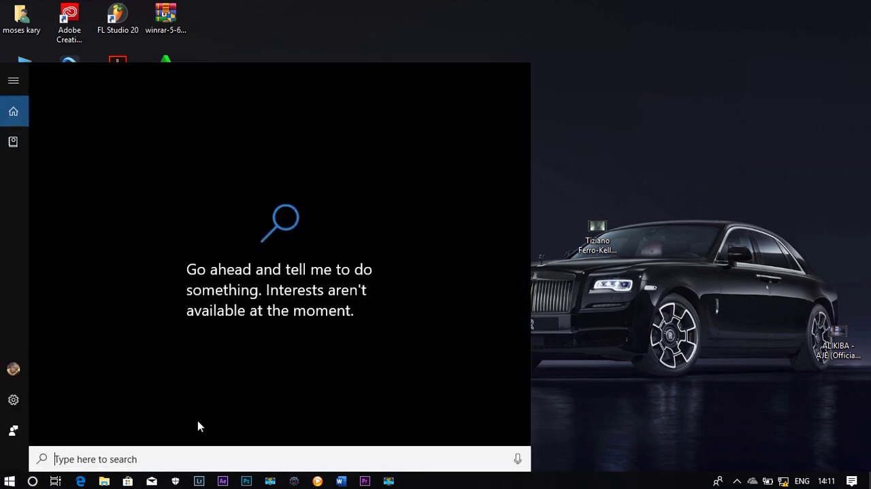
pyautogui.write('cmd')
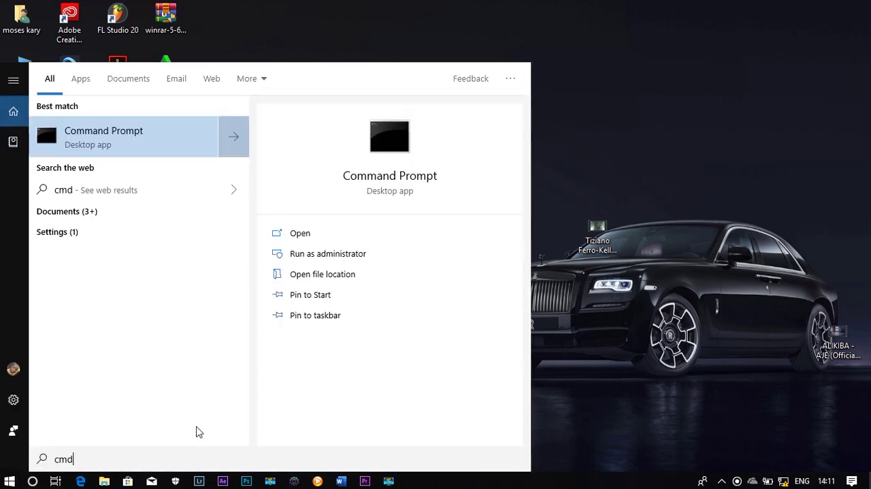
# Step: Launch Command Prompt from Start search and change into the C:/adb folder
pyautogui.press('Return')
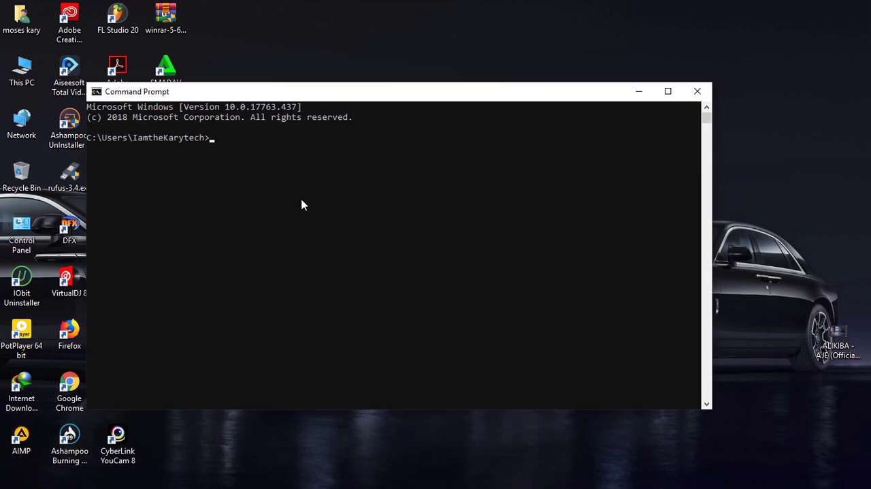
pyautogui.write('cd')
pyautogui.write('C')
pyautogui.write(':/')
pyautogui.write('adb')
pyautogui.press('Return')
pyautogui.write('ast')
pyautogui.write('boot')
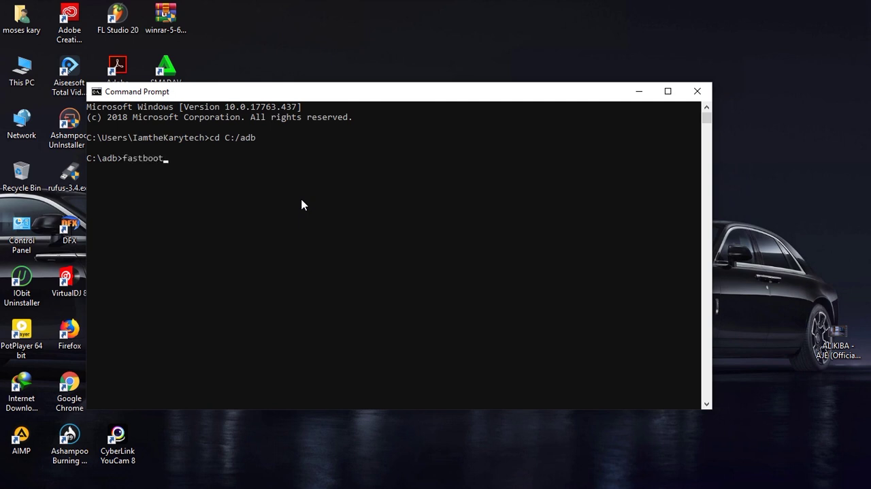
pyautogui.write(' devices')
# Step: Run 'fastboot devices' to list the one connected fastboot-mode device
pyautogui.press('Return')
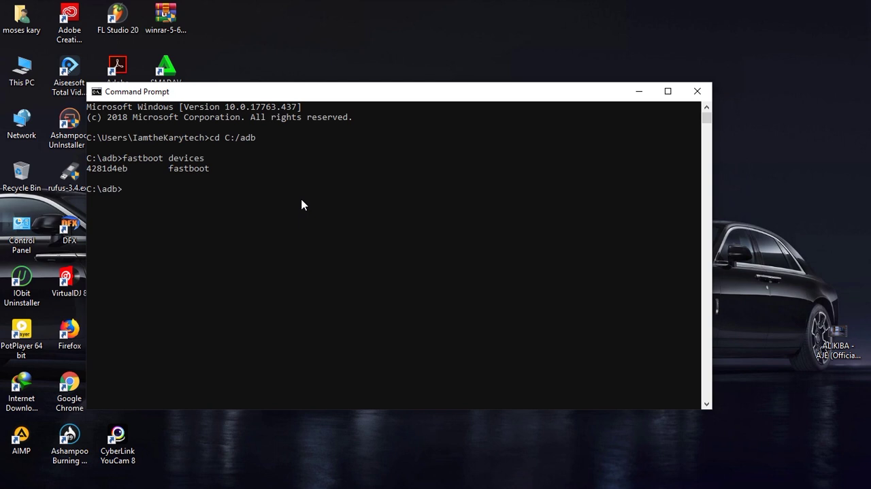
pyautogui.write('fastboot')
pyautogui.write(' f')
pyautogui.write('lash t')
# Step: Fix the typo while typing 'fastboot flash recovery', leaving it unrun
pyautogui.press('BackSpace')
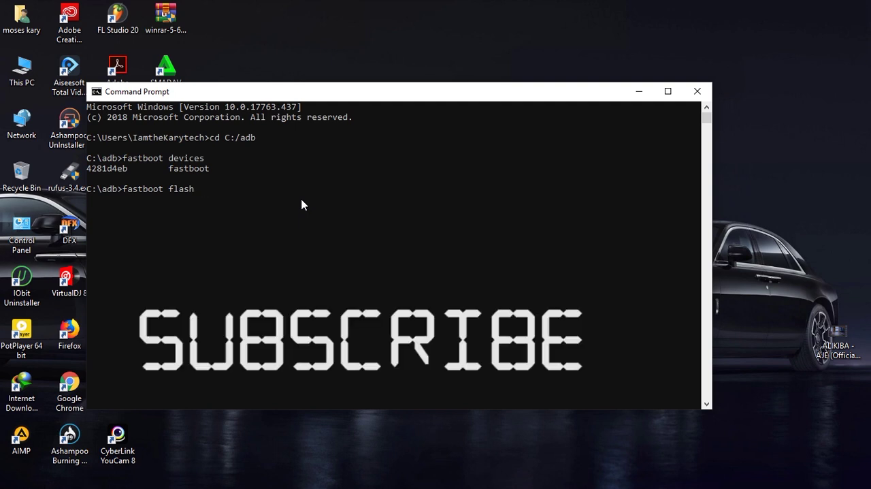
pyautogui.write('recover')
pyautogui.write('y')
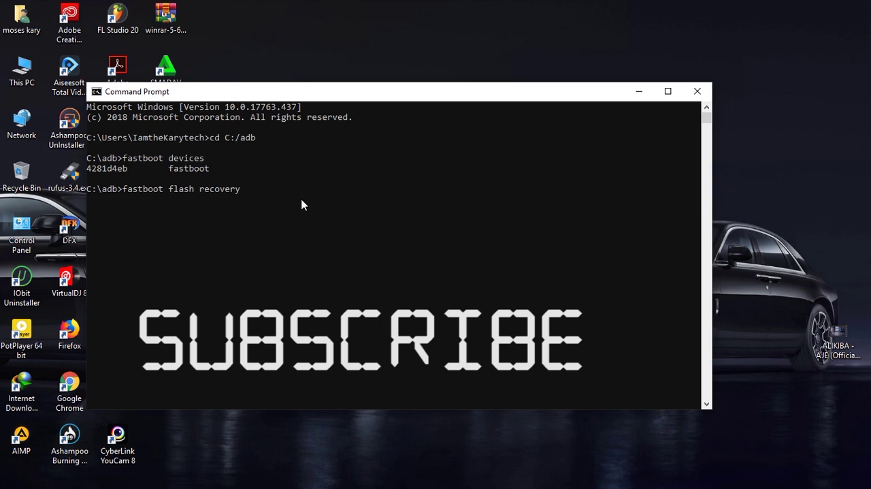